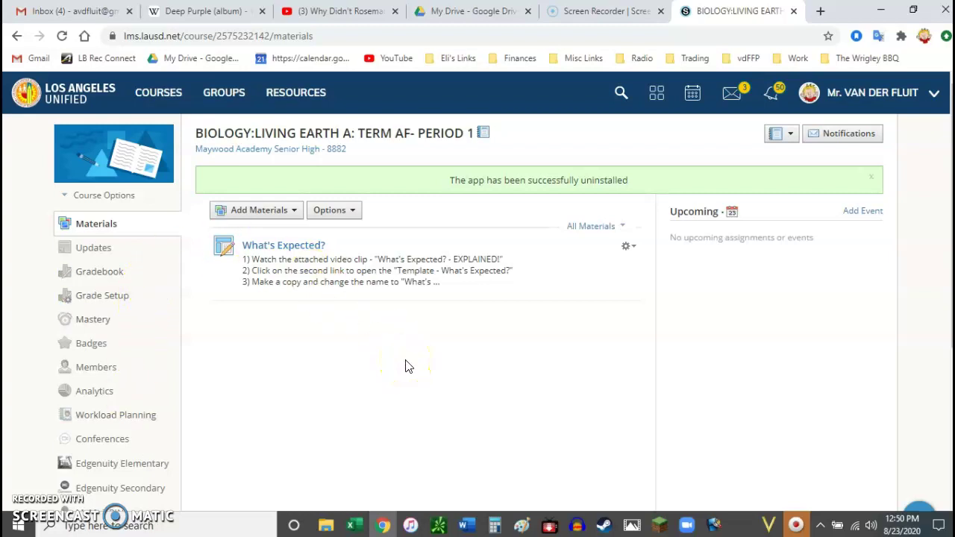
# Step: Open the LMS App Center from the district apps grid
pyautogui.click(657, 97)
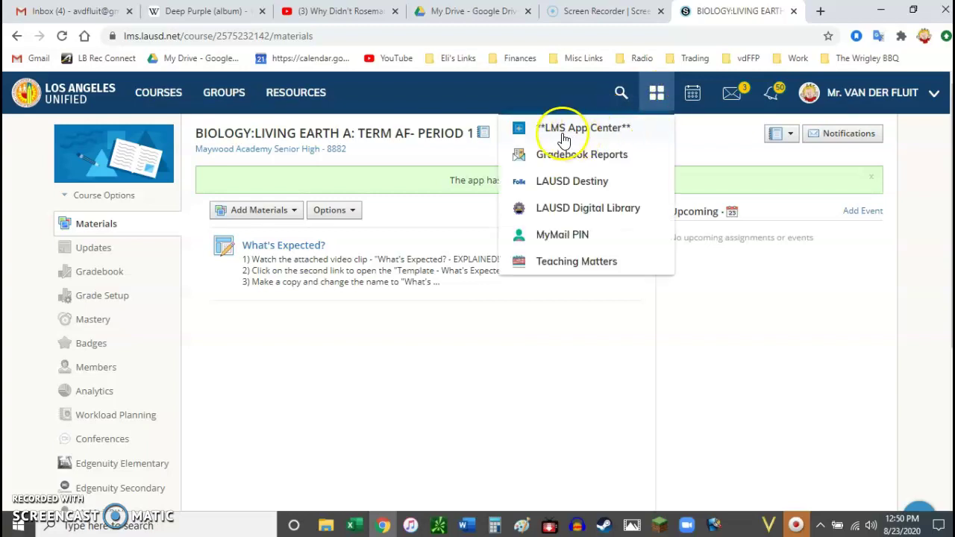
pyautogui.click(568, 137)
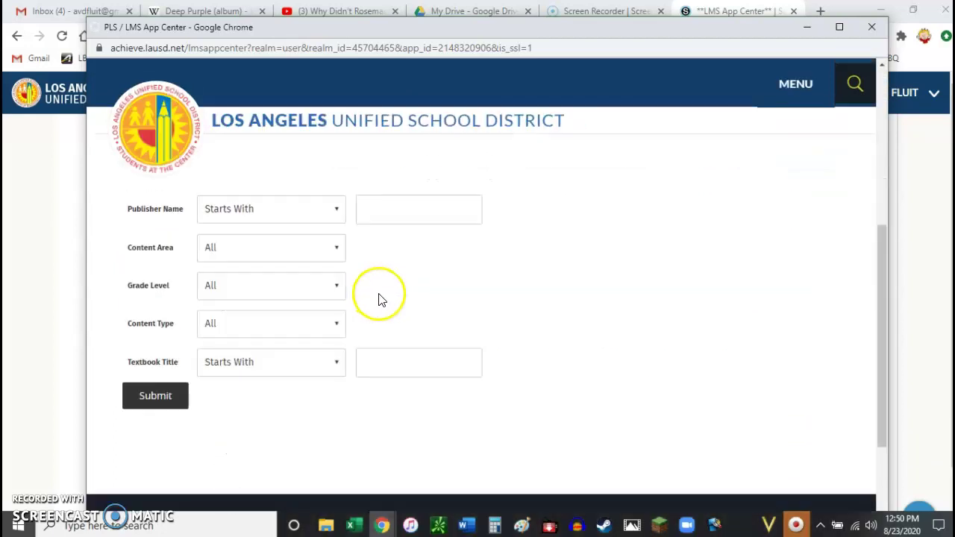
pyautogui.scroll(2, 522, 321)
pyautogui.scroll(-1, 537, 366)
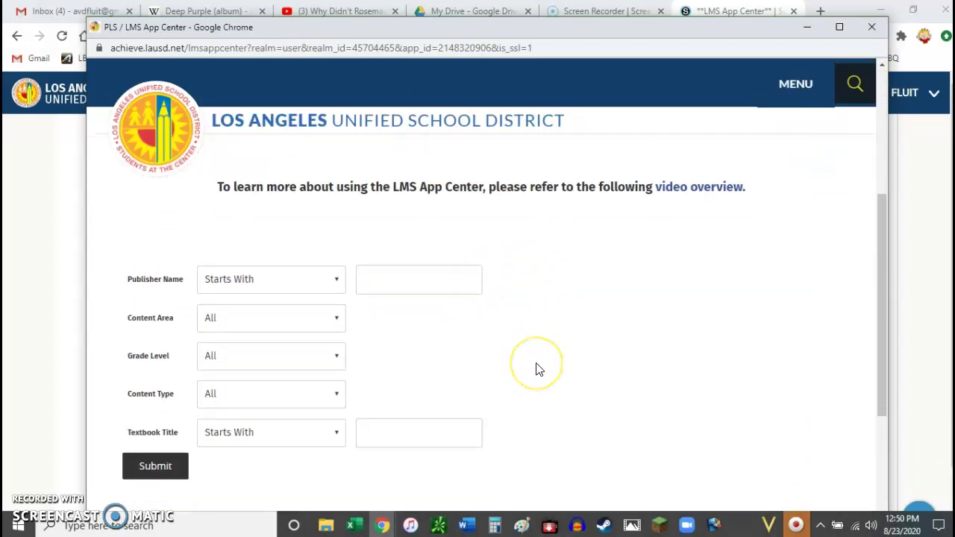
# Step: Search for publisher names containing 'Savaas', which finds no records, then return to a fresh search form
pyautogui.click(394, 283)
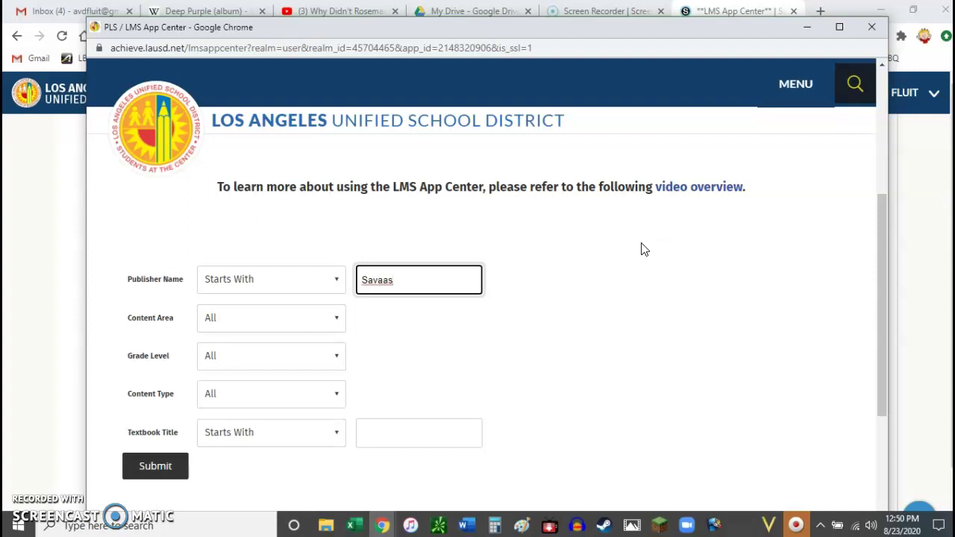
pyautogui.click(262, 281)
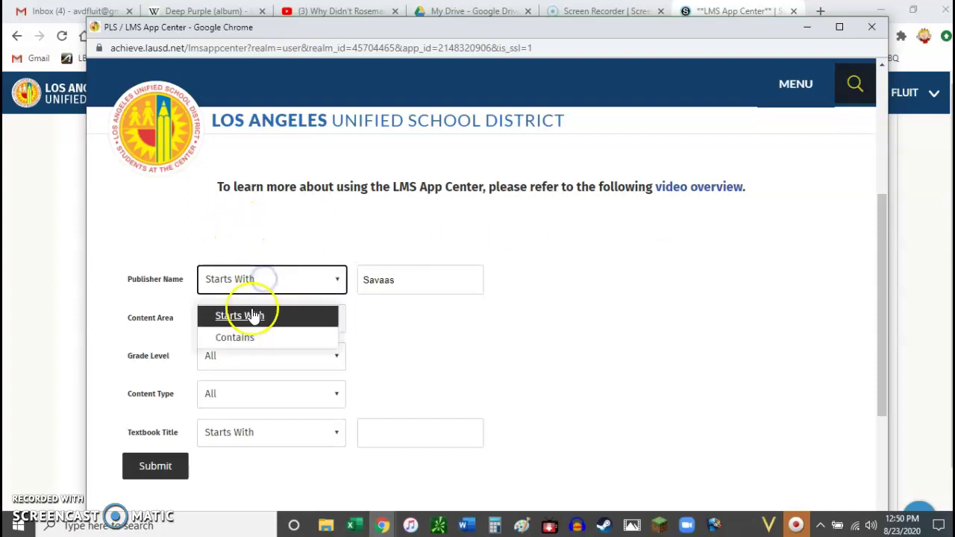
pyautogui.click(241, 337)
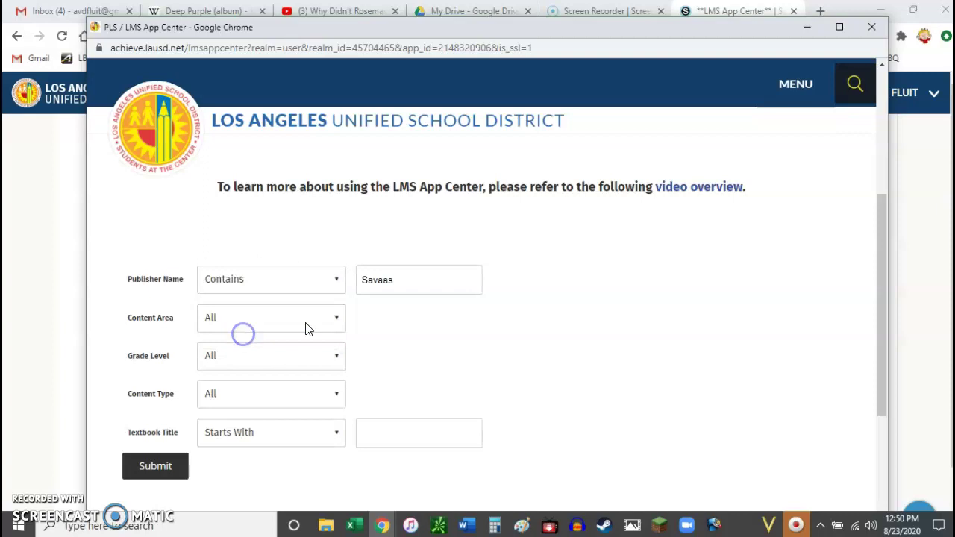
pyautogui.click(128, 466)
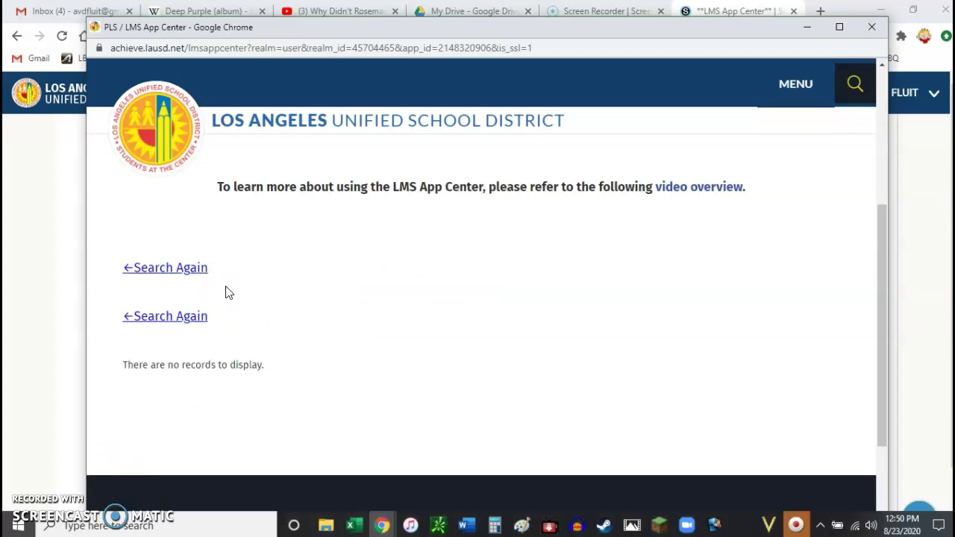
pyautogui.click(197, 276)
# Step: Search for publishers containing 'Savvas' and scroll to the Science EasyBridge entry for Miller/Levine Biology
pyautogui.click(199, 277)
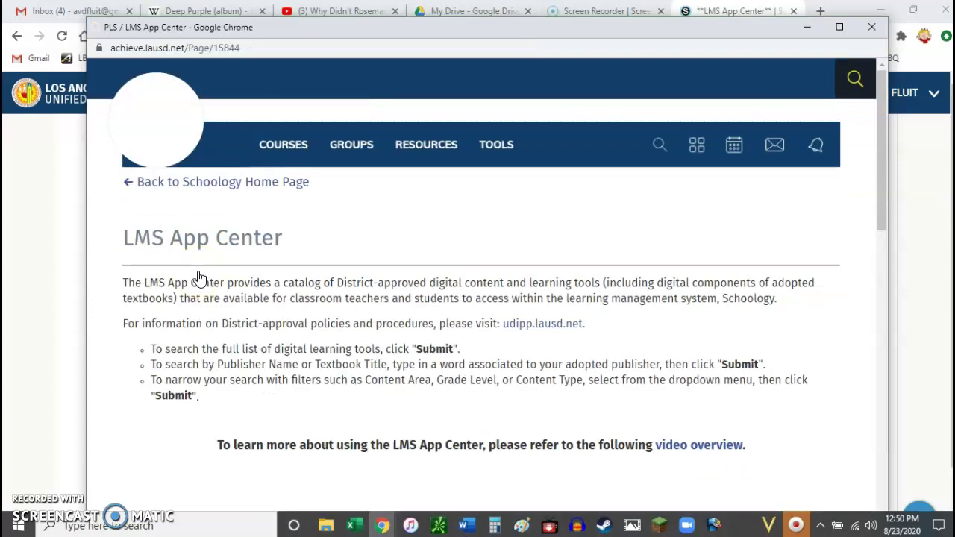
pyautogui.scroll(-5, 389, 361)
pyautogui.scroll(3, 389, 361)
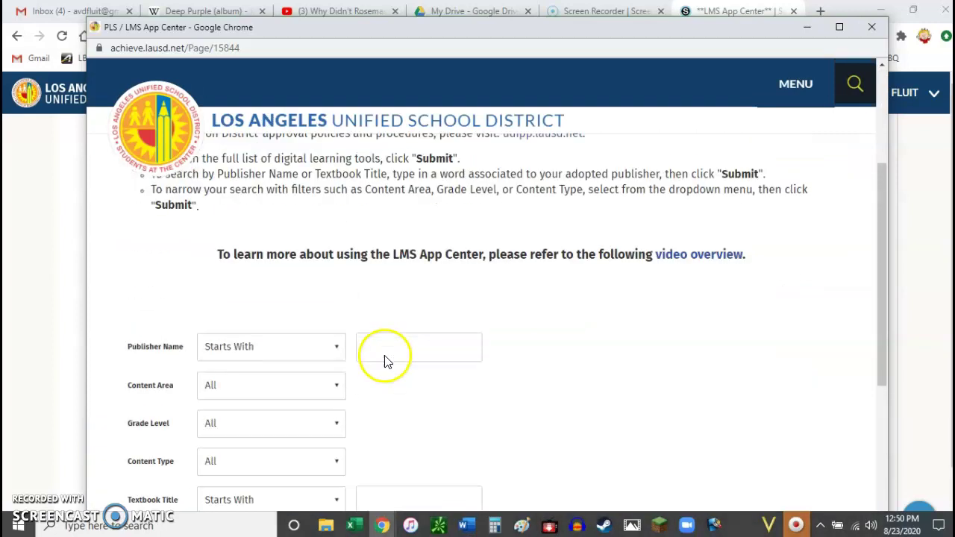
pyautogui.click(313, 347)
pyautogui.click(250, 409)
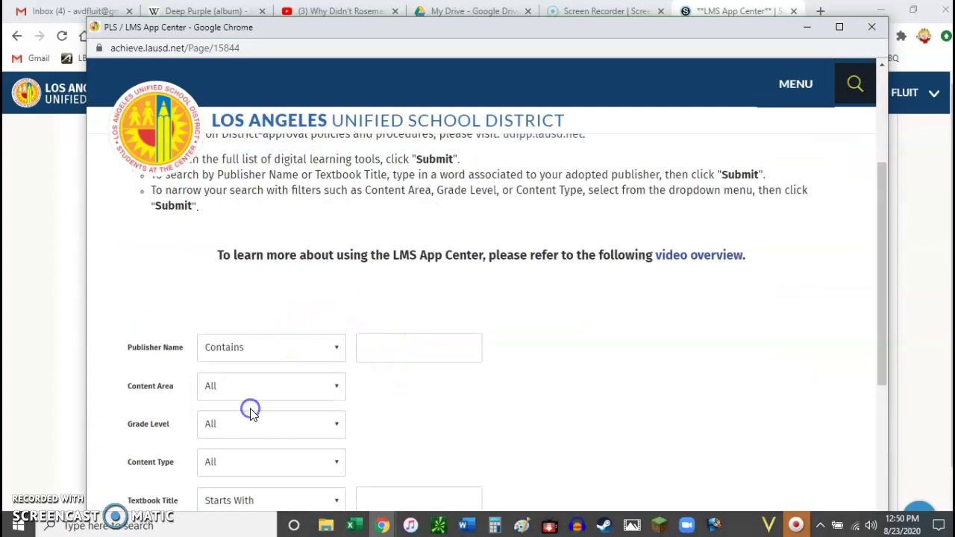
pyautogui.click(380, 357)
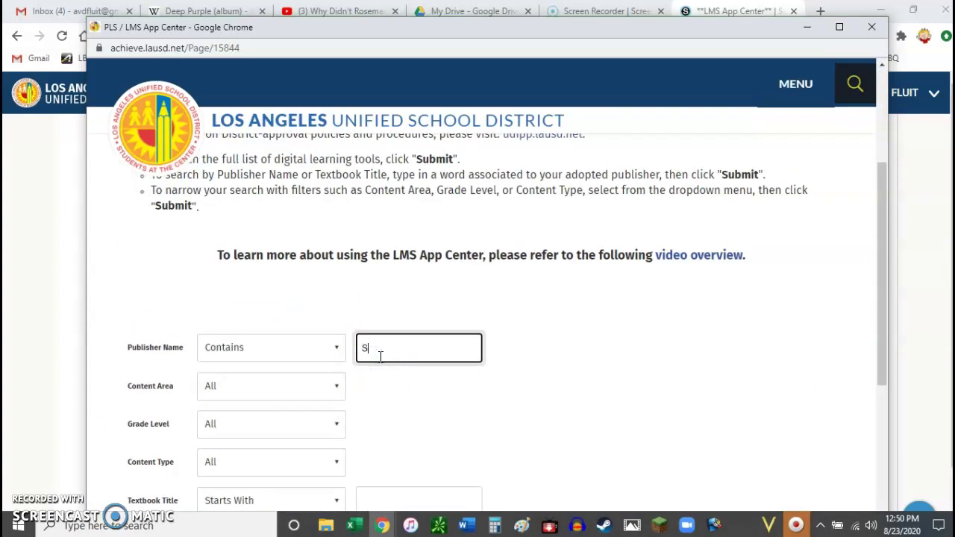
pyautogui.scroll(-4, 379, 357)
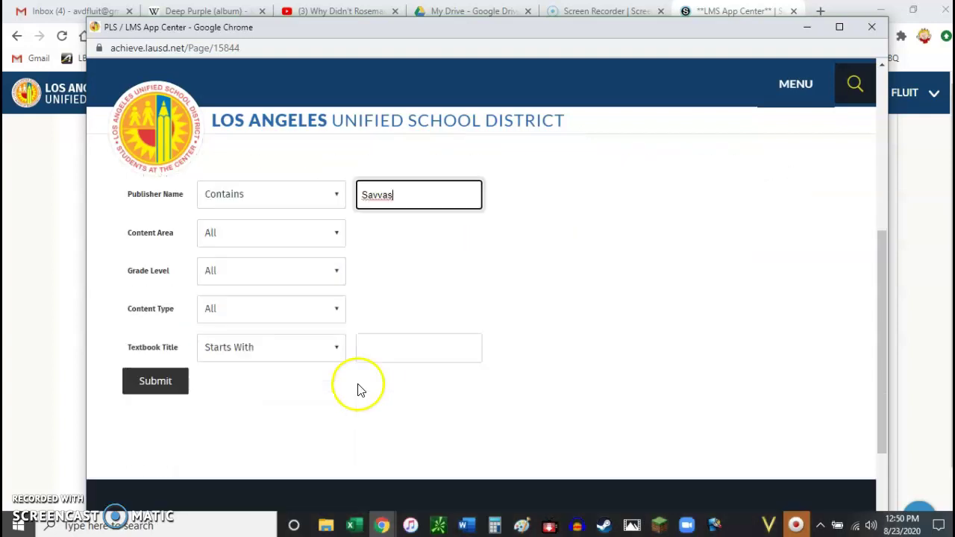
pyautogui.click(163, 326)
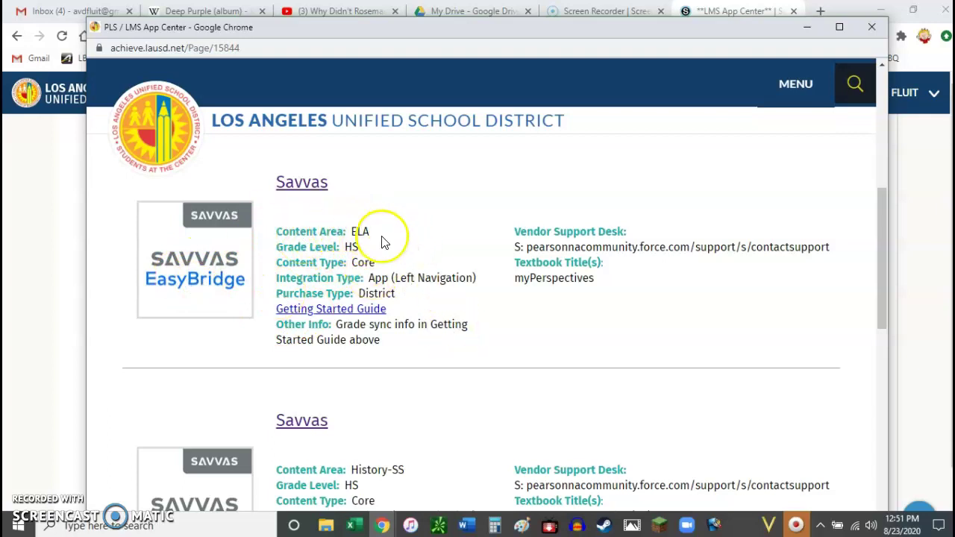
pyautogui.scroll(-5, 383, 243)
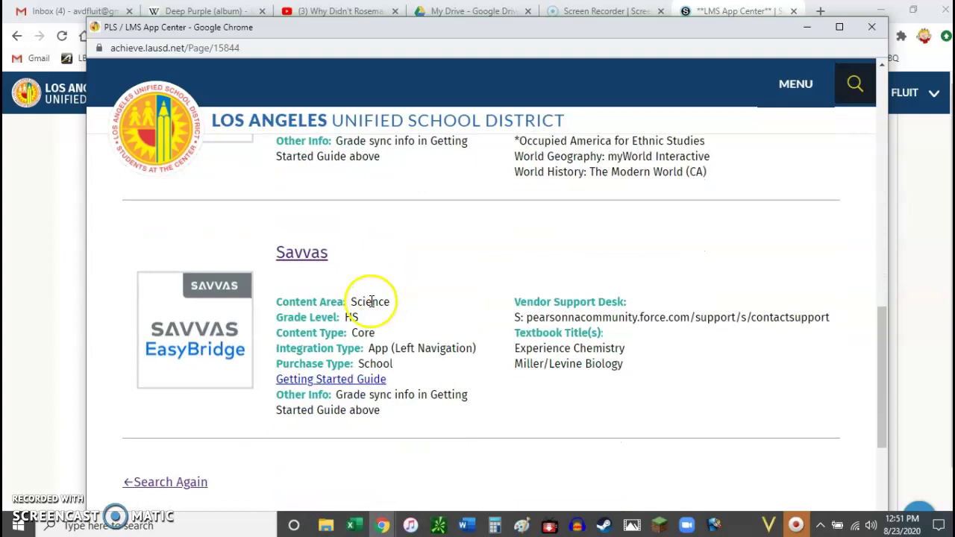
# Step: Start installing the Science Savvas EasyBridge app from its profile and accept the installation terms
pyautogui.click(300, 254)
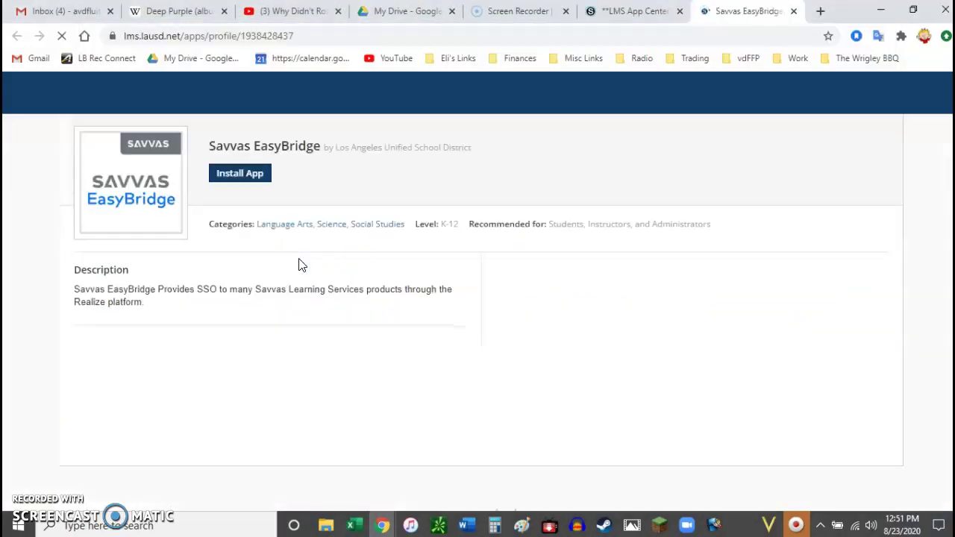
pyautogui.click(242, 181)
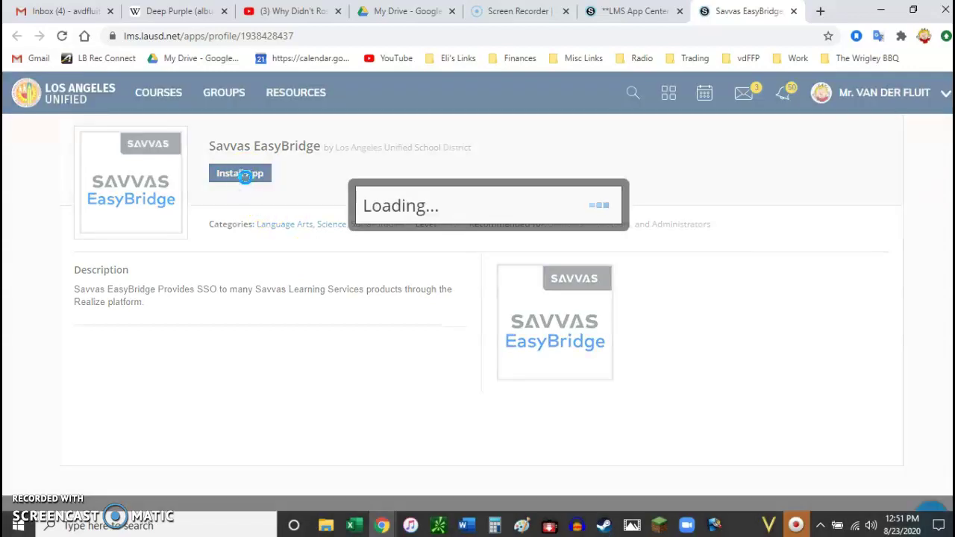
pyautogui.click(444, 273)
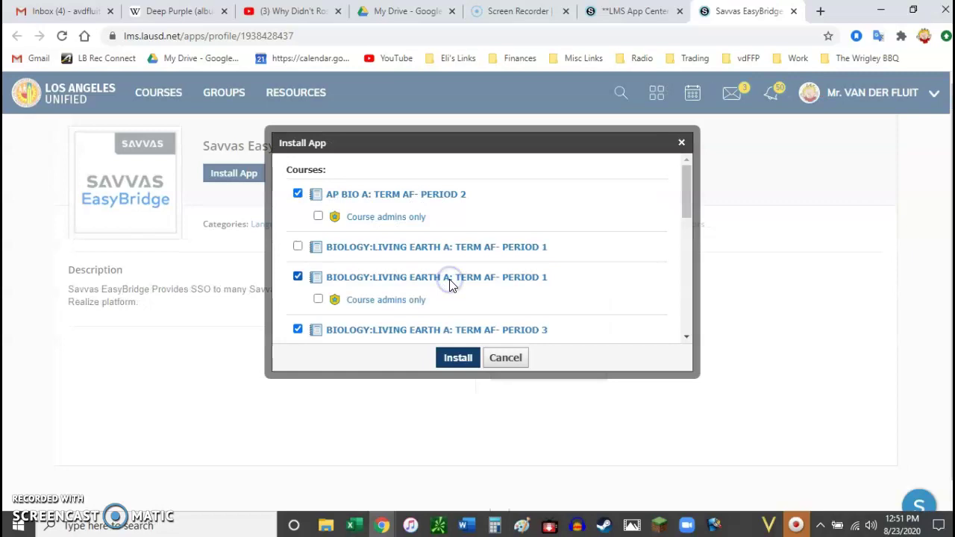
pyautogui.click(309, 192)
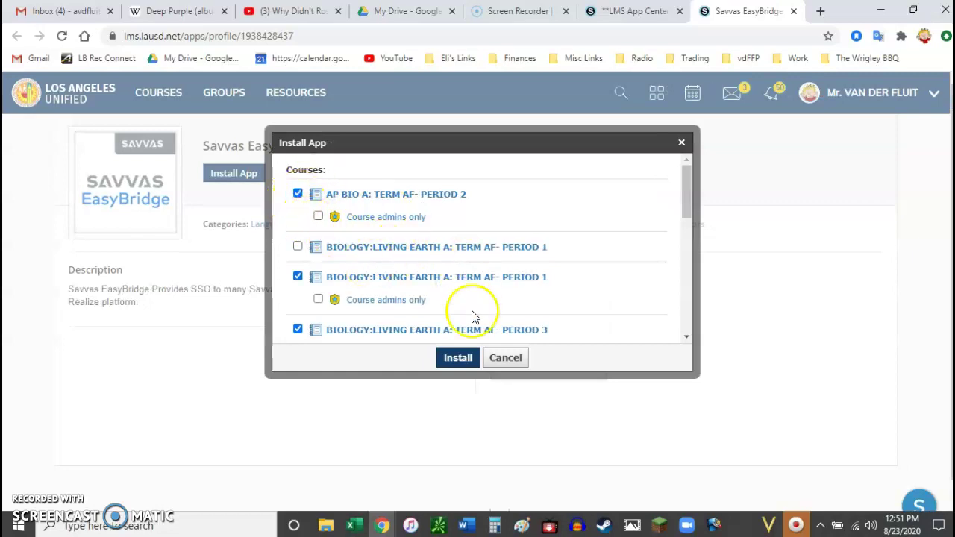
# Step: Exclude AP BIO A Period 2, include the other Biology Period 1 course, and install
pyautogui.scroll(-1, 379, 291)
pyautogui.scroll(-2, 377, 293)
pyautogui.scroll(2, 375, 298)
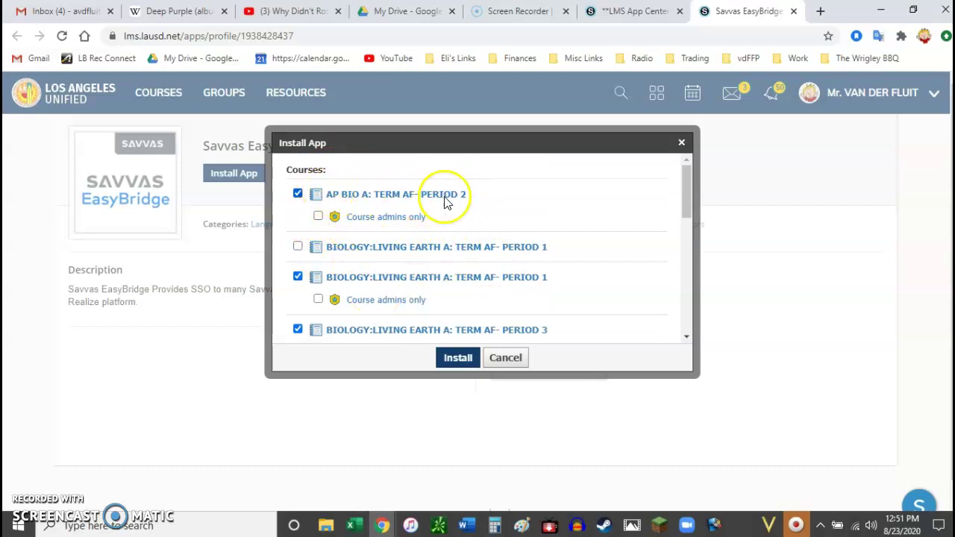
pyautogui.click(298, 195)
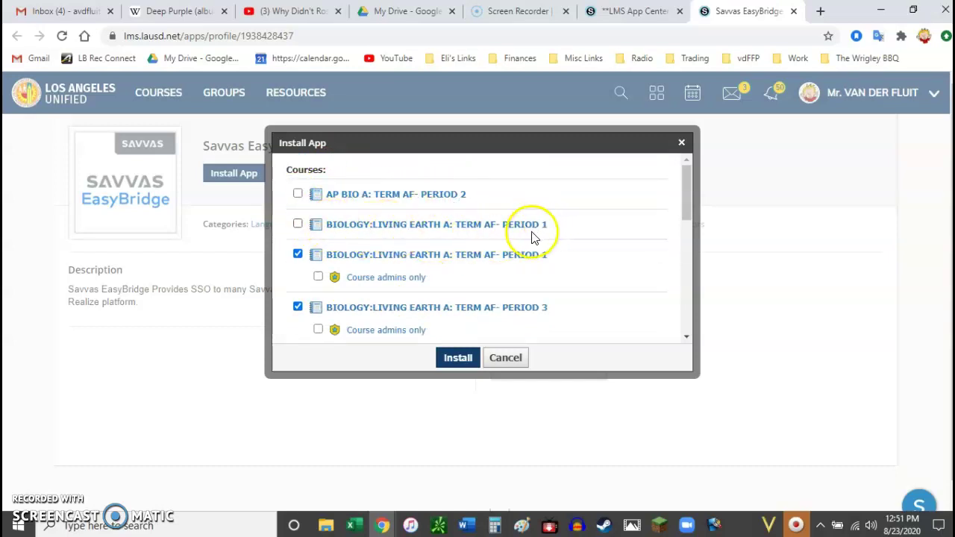
pyautogui.click(298, 224)
pyautogui.click(448, 358)
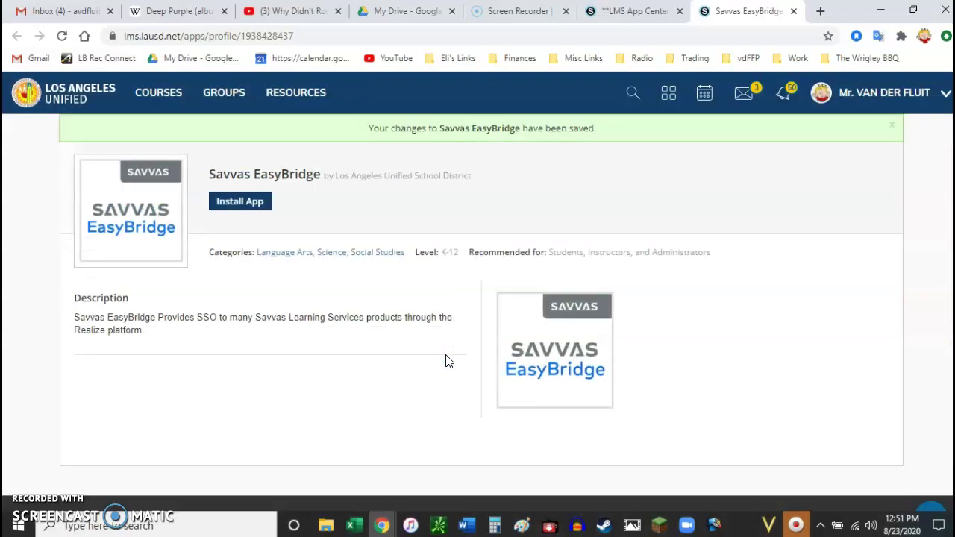
# Step: Launch Savvas EasyBridge from the BIOLOGY:LIVING EARTH A Period 1 course sidebar
pyautogui.click(158, 98)
pyautogui.click(307, 237)
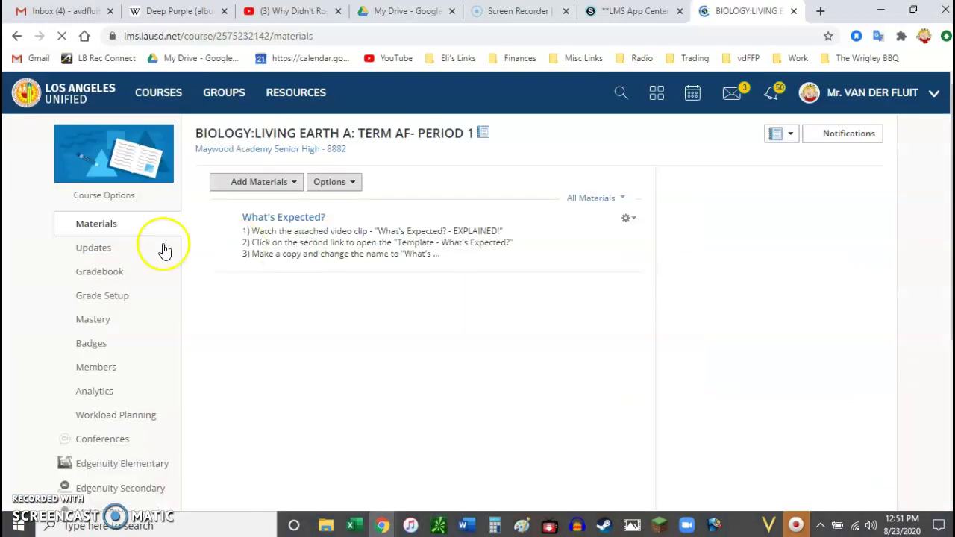
pyautogui.scroll(-2, 94, 276)
pyautogui.scroll(-3, 93, 275)
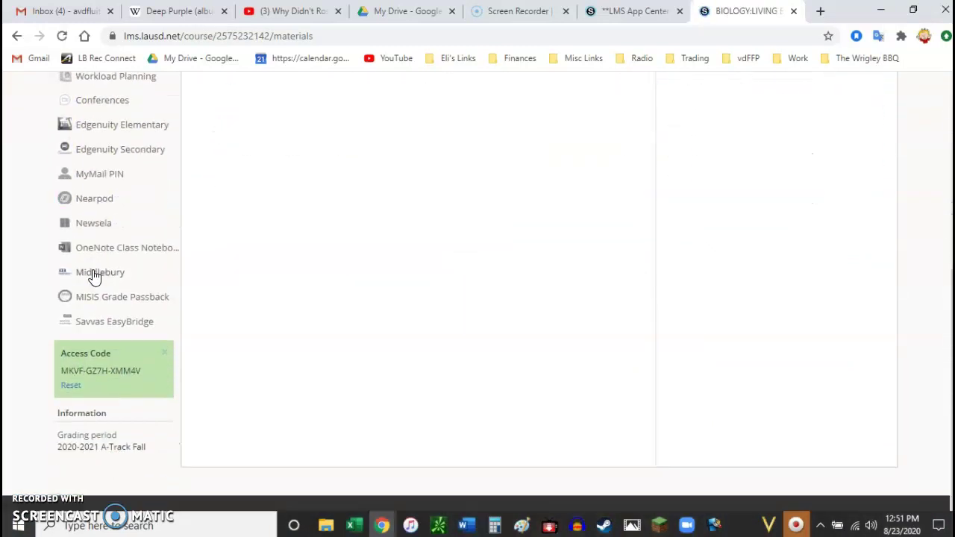
pyautogui.click(97, 325)
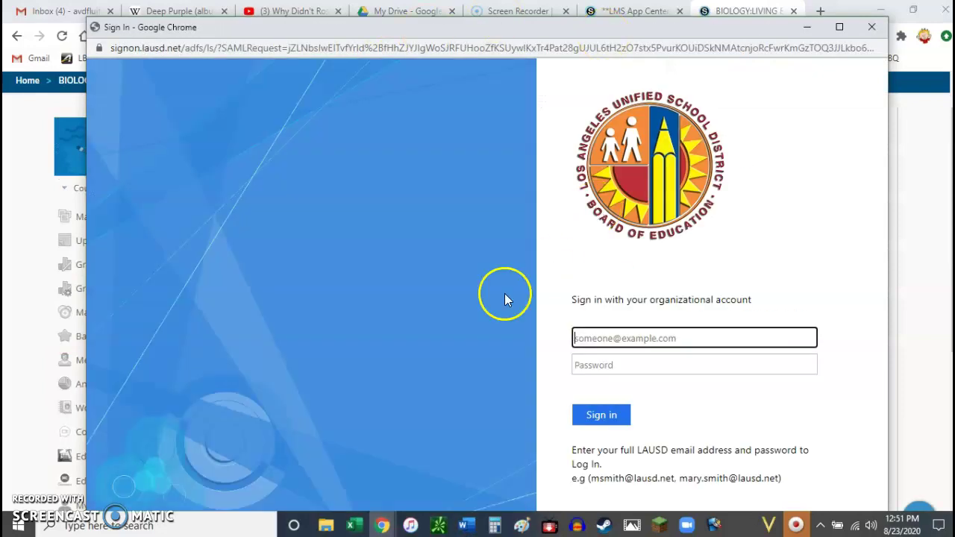
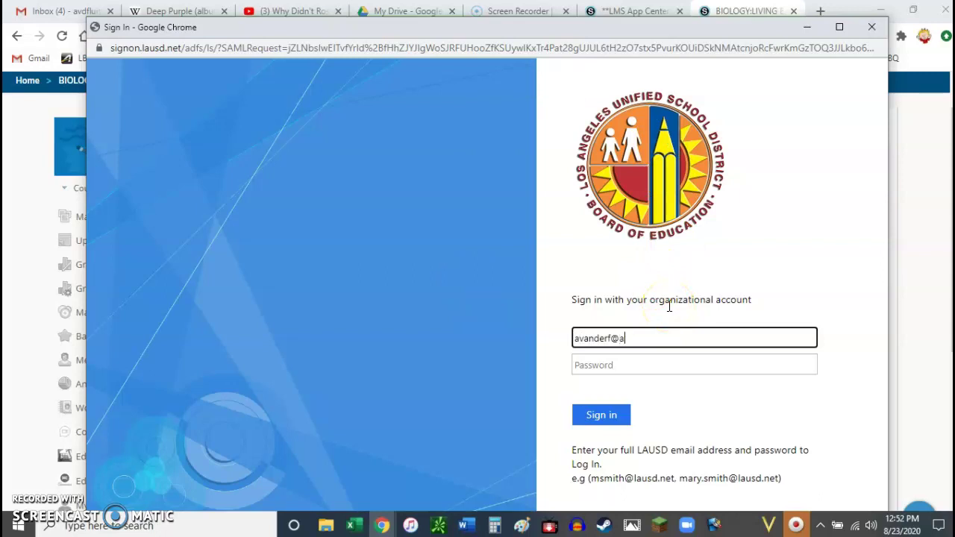
# Step: Enter the LAUSD account e-mail address and move on to the password field
pyautogui.press('Tab')
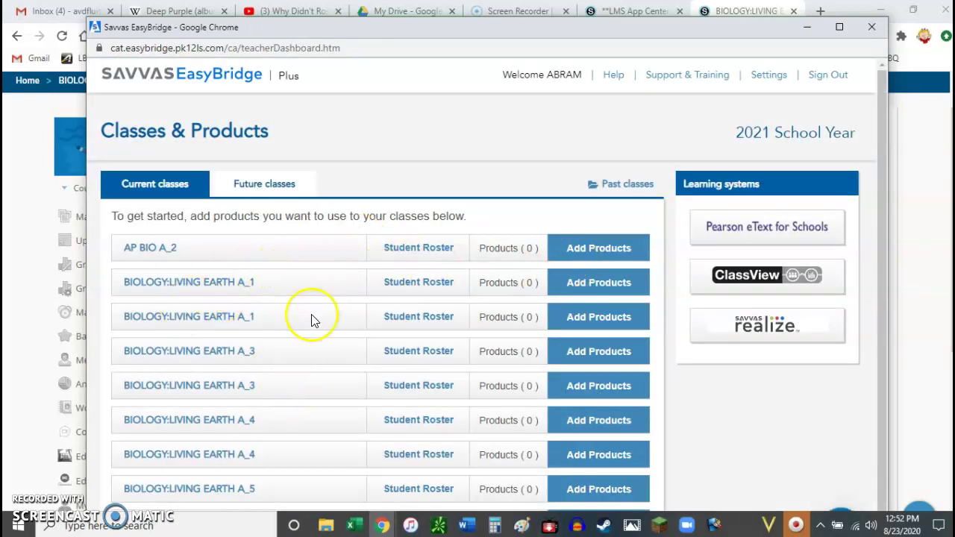
# Step: Add California Miller & Levine Experience Biology - 3 Course Model to BIOLOGY:LIVING EARTH A_1 and save
pyautogui.scroll(-1, 594, 287)
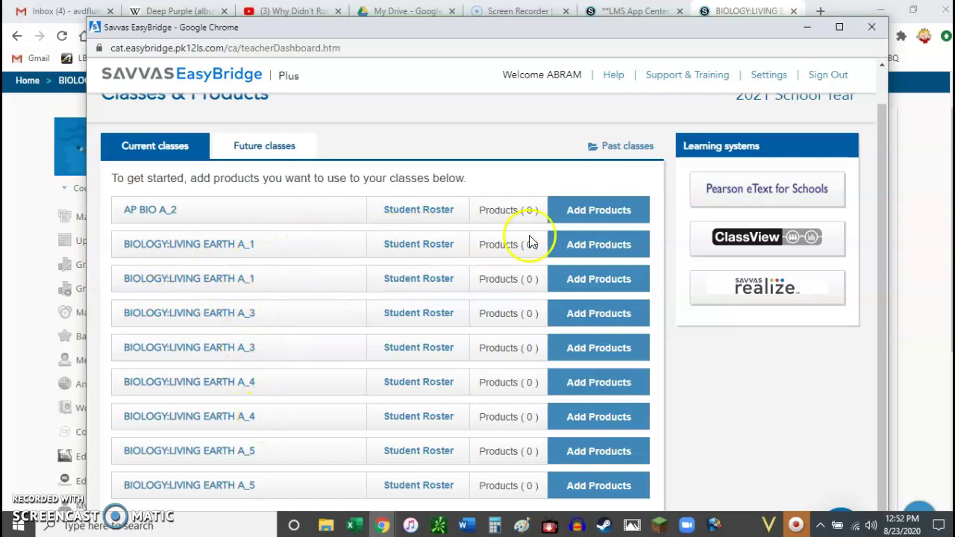
pyautogui.click(581, 244)
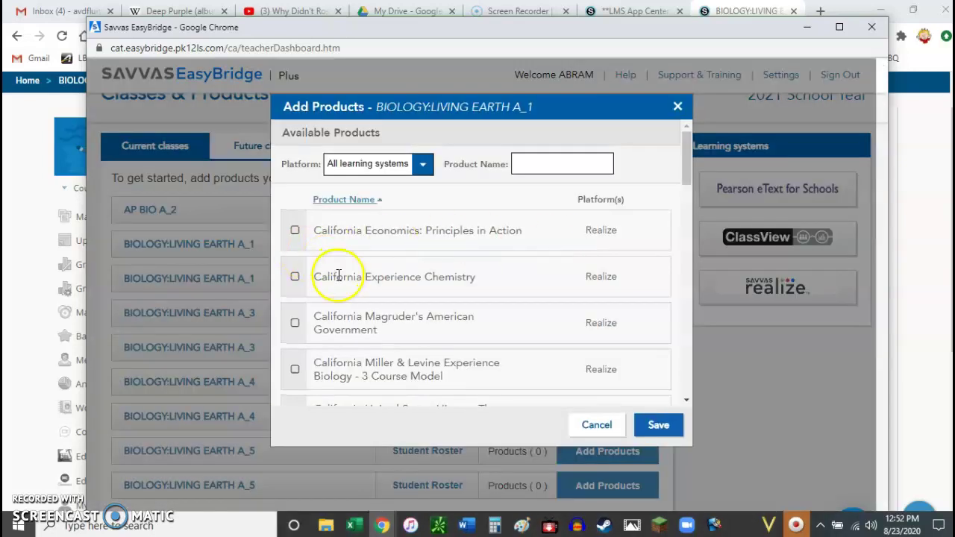
pyautogui.scroll(-1, 337, 306)
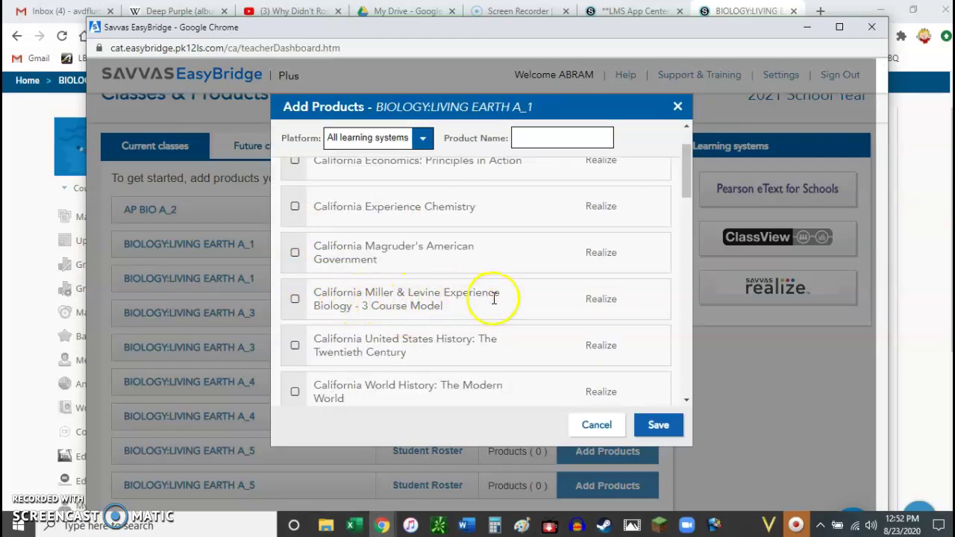
pyautogui.click(294, 299)
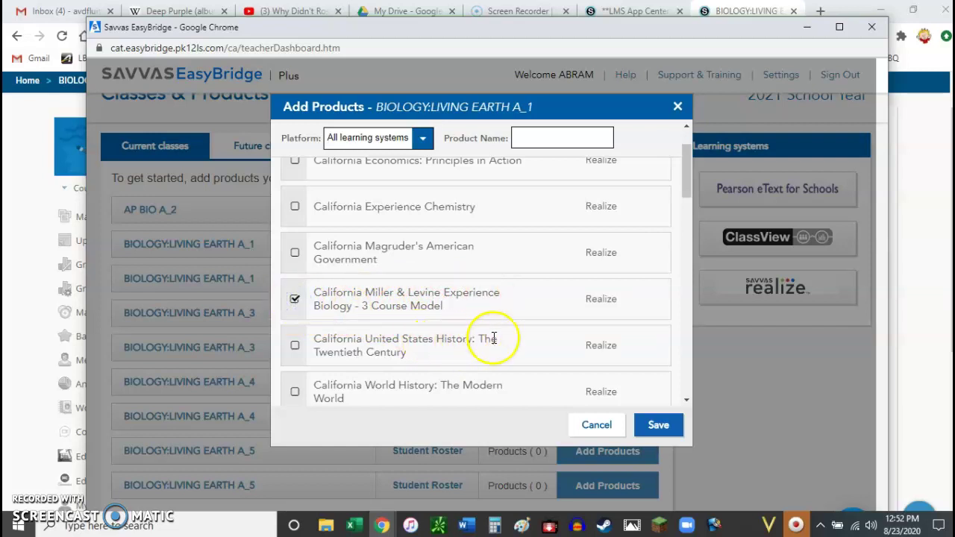
pyautogui.scroll(1, 493, 338)
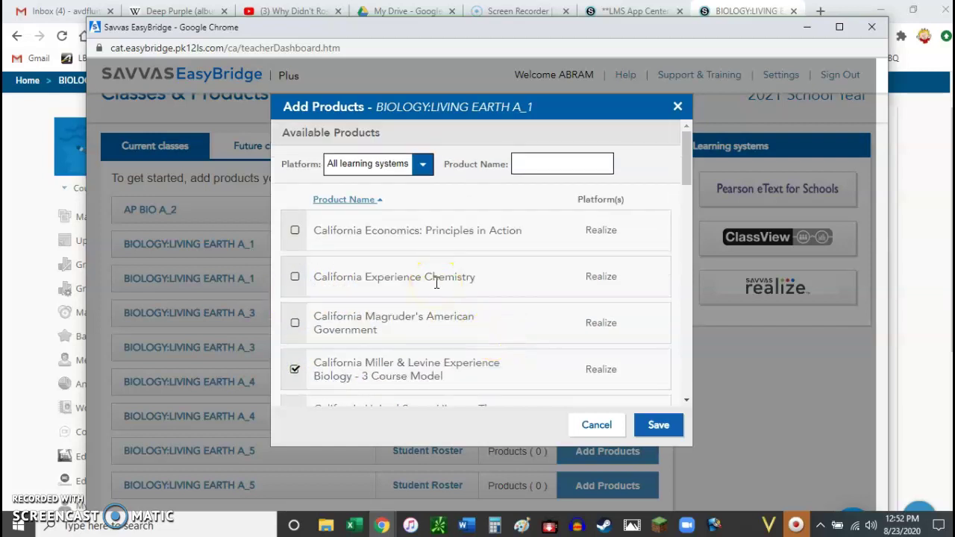
pyautogui.scroll(-4, 463, 317)
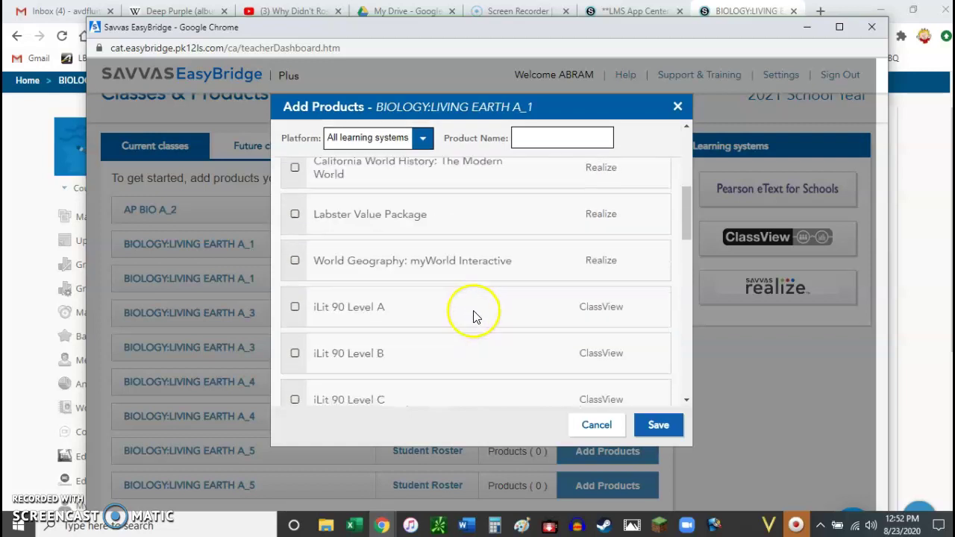
pyautogui.scroll(-8, 470, 319)
pyautogui.scroll(6, 470, 319)
pyautogui.scroll(5, 470, 319)
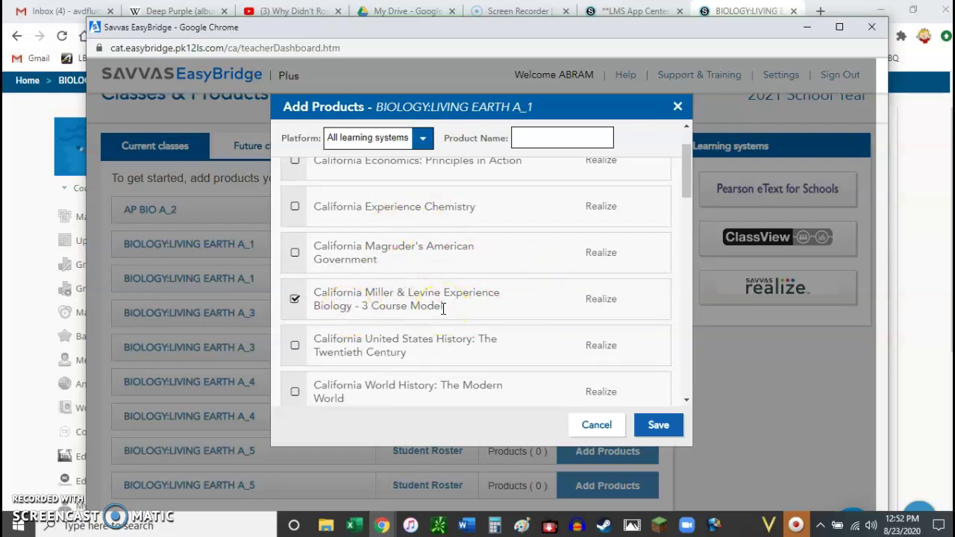
pyautogui.click(661, 429)
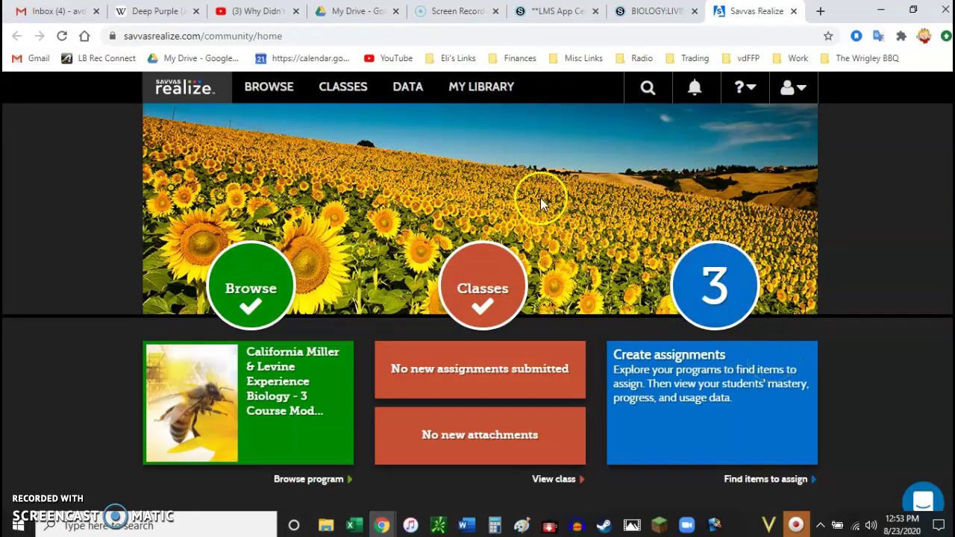
# Step: Check the Biology course and App Center tabs, then return to the Savvas Realize home page
pyautogui.click(632, 14)
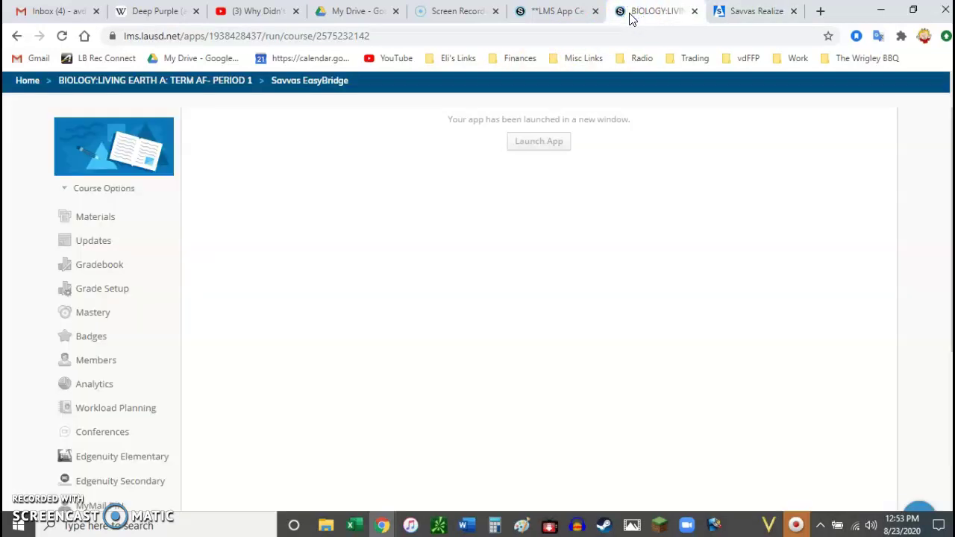
pyautogui.click(555, 10)
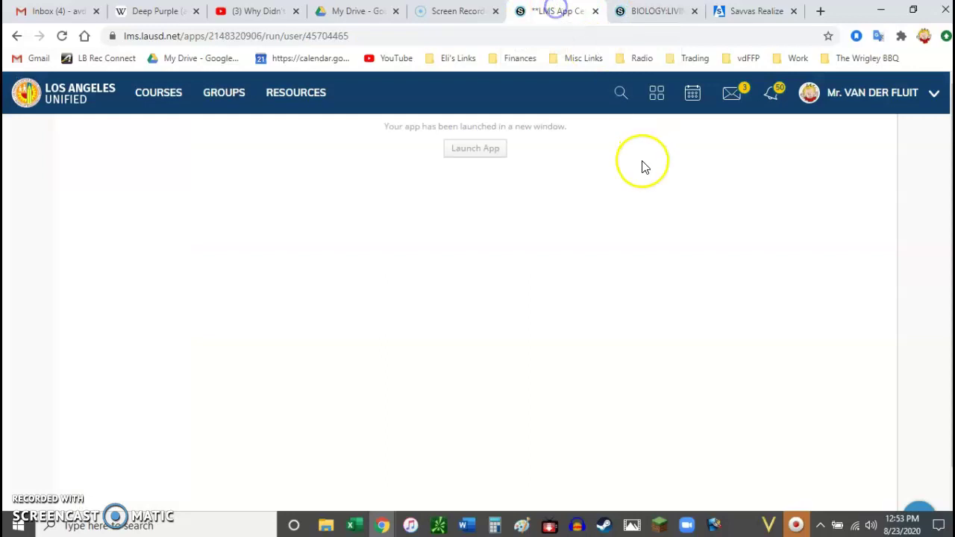
pyautogui.click(741, 15)
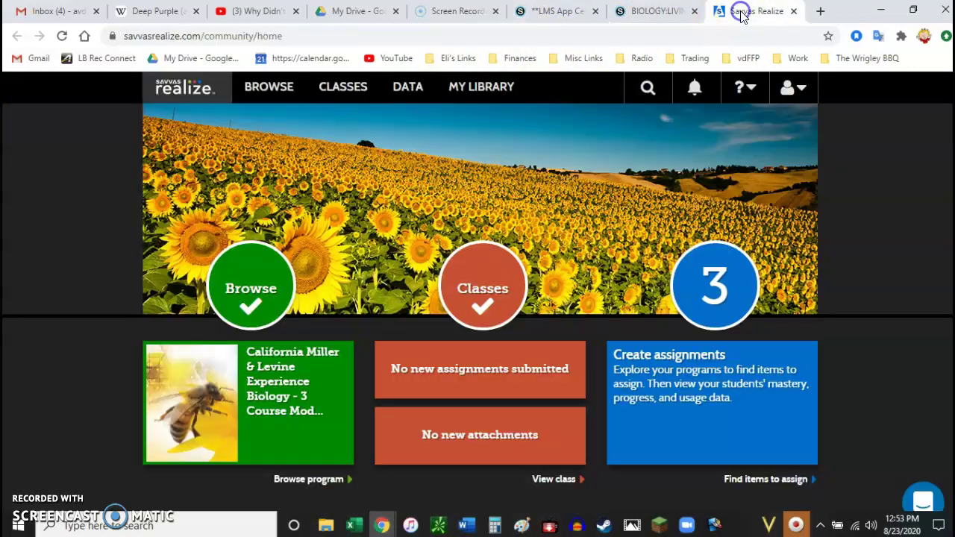